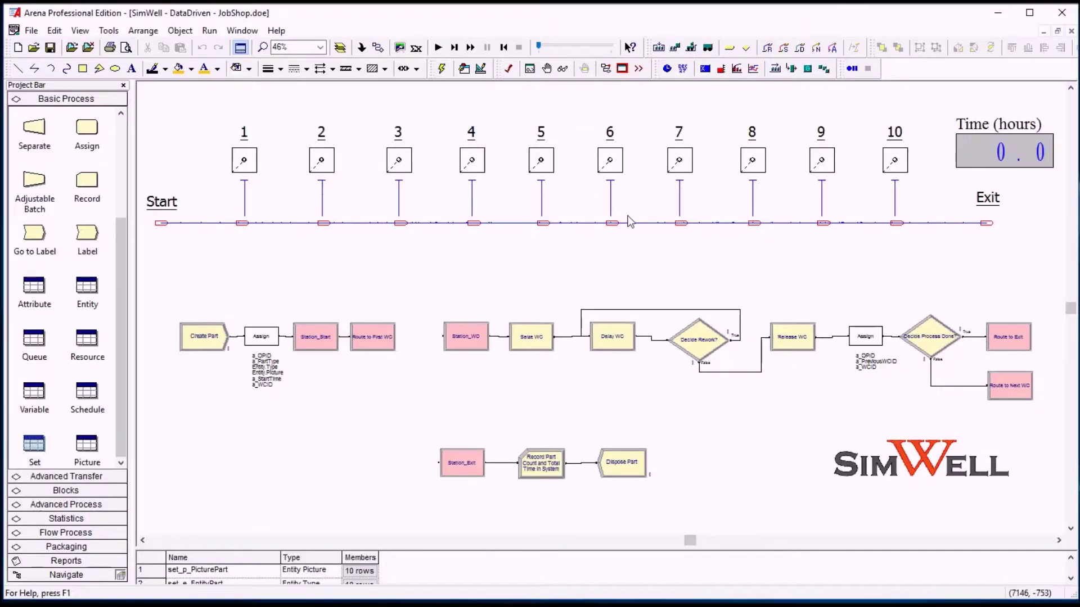
Bring the UI_Jobshop workbook in front of the Arena model, enlarge it, and show Part Types.
{"action": "key", "text": "alt+Tab"}
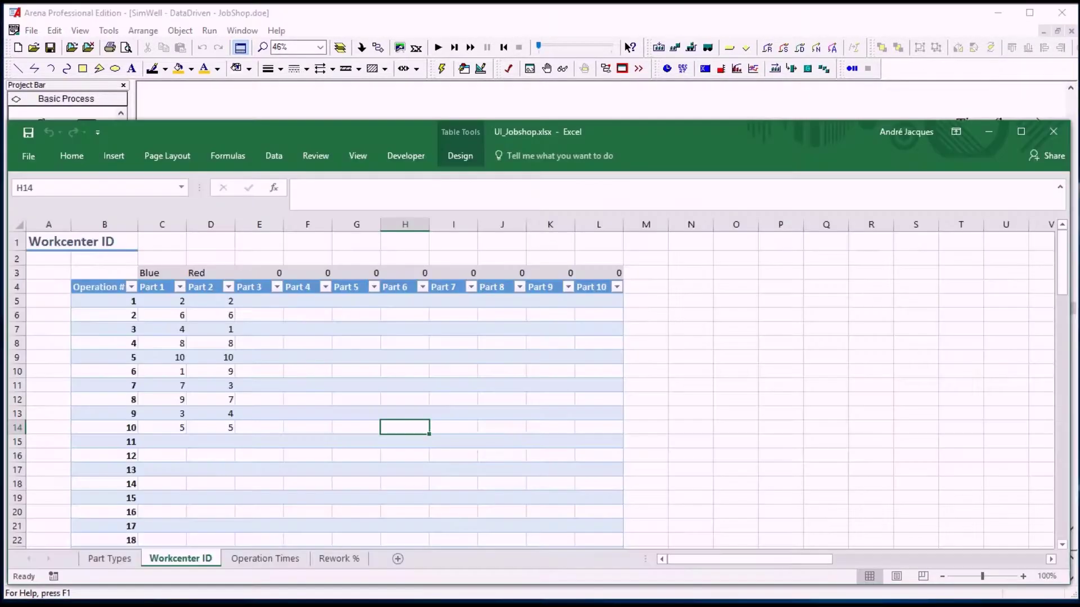
{"action": "left_click_drag", "start_coordinate": [490, 117], "coordinate": [491, 89]}
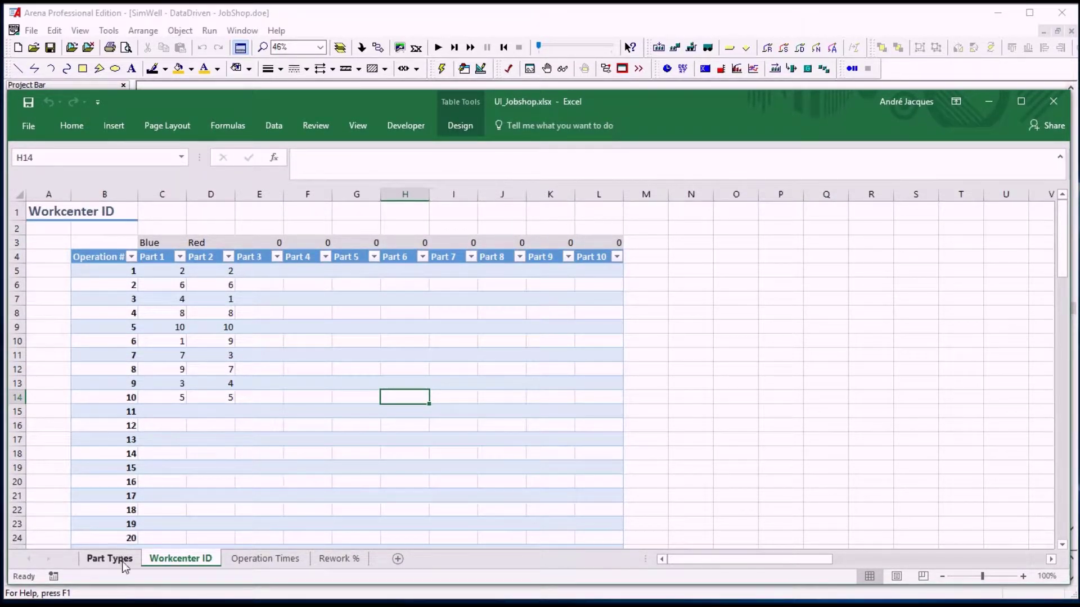
{"action": "left_click", "coordinate": [108, 558]}
Enter Yellow as Part 3's colour and set the part mix to Red 30%, Yellow 20%.
{"action": "left_click", "coordinate": [135, 285]}
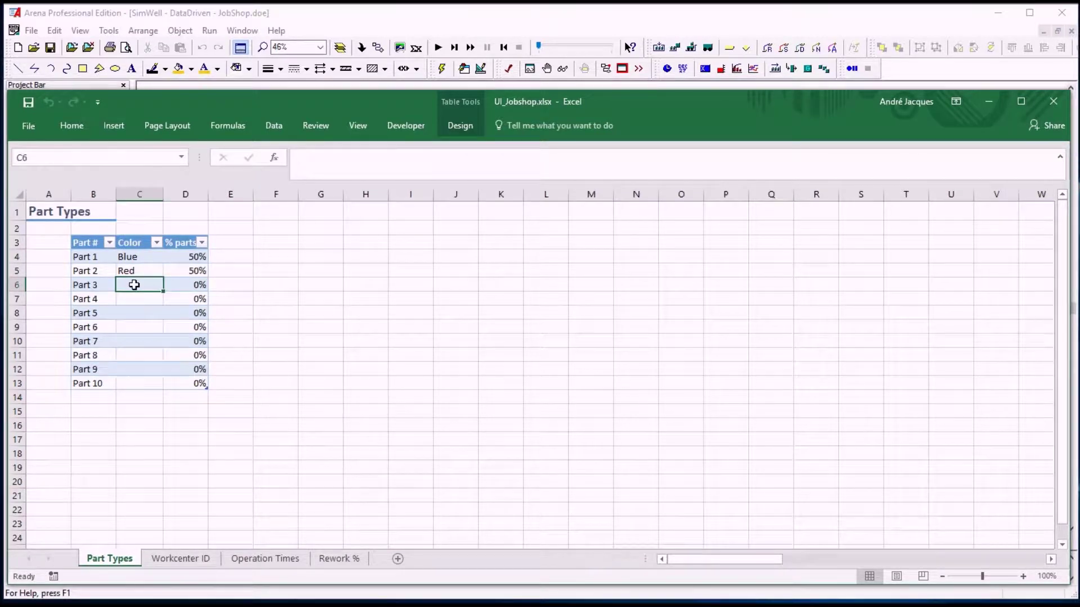
{"action": "type", "text": "Yellow"}
{"action": "key", "text": "Tab"}
{"action": "key", "text": "Up"}
{"action": "type", "text": "30"}
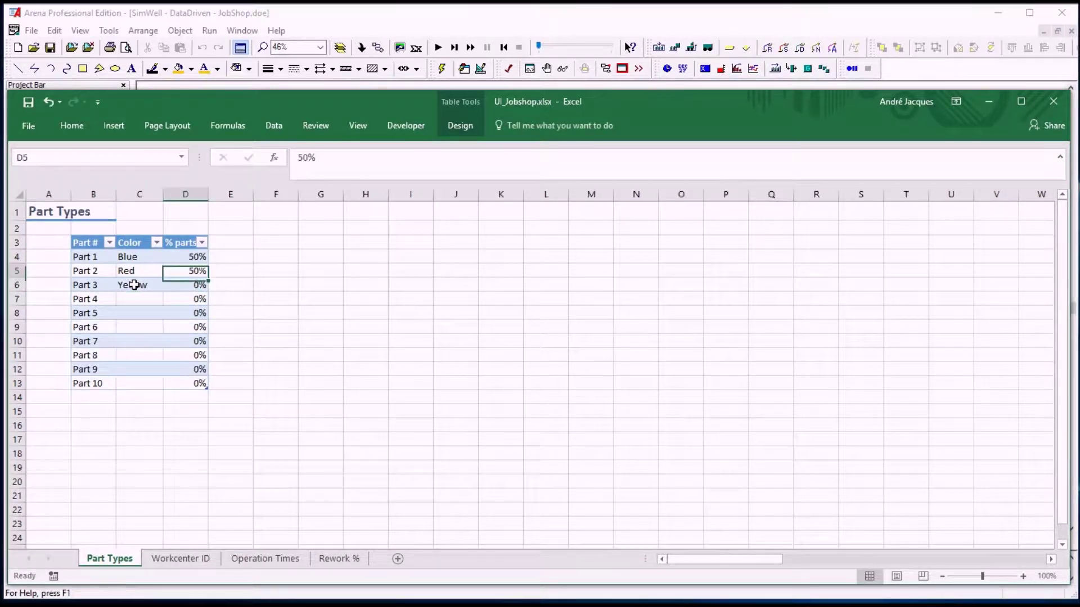
{"action": "key", "text": "Return"}
{"action": "type", "text": "20"}
{"action": "key", "text": "Return"}
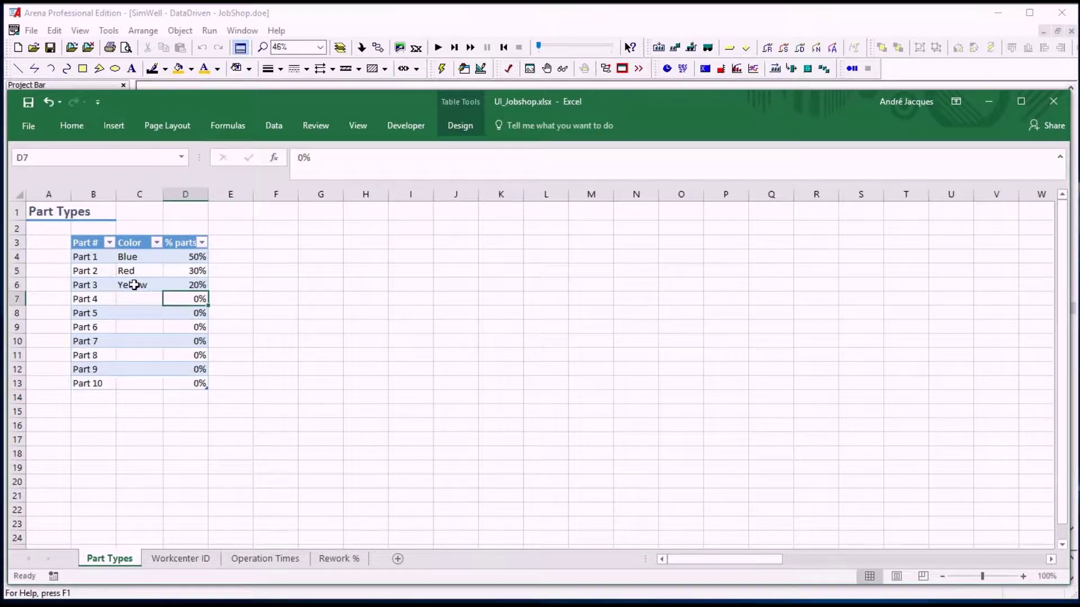
Copy Part 2's workcenter sequence into Part 3's column on the Workcenter ID sheet.
{"action": "left_click", "coordinate": [178, 560]}
{"action": "left_click_drag", "start_coordinate": [229, 267], "coordinate": [225, 397]}
{"action": "key", "text": "ctrl+c"}
{"action": "left_click", "coordinate": [249, 265]}
{"action": "key", "text": "ctrl+v"}
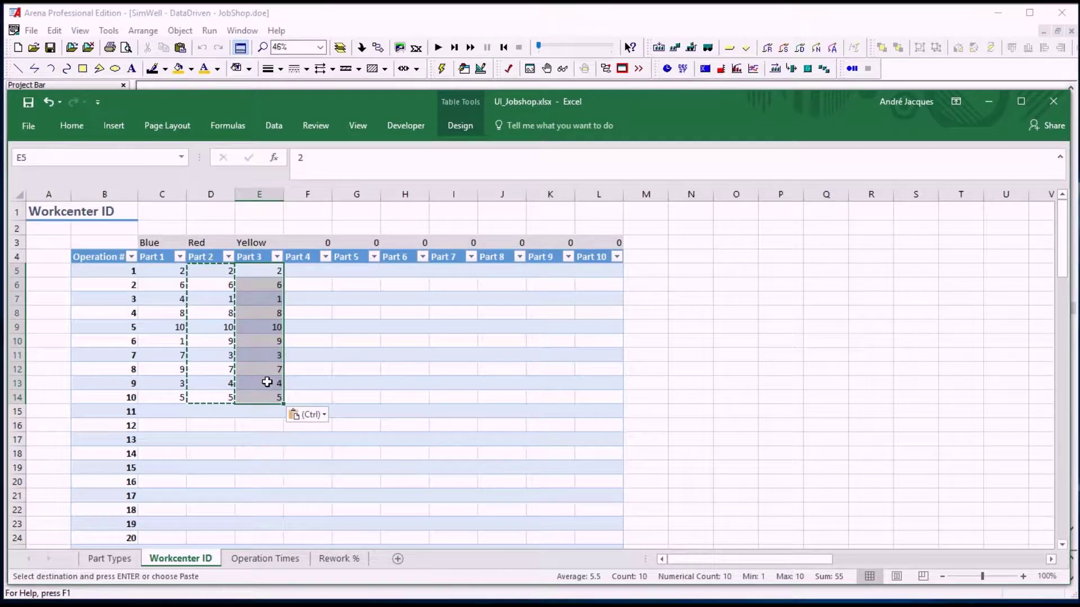
Change Part 3's operation 8 to workcenter 5 and operation 5 to workcenter 8.
{"action": "left_click", "coordinate": [268, 370]}
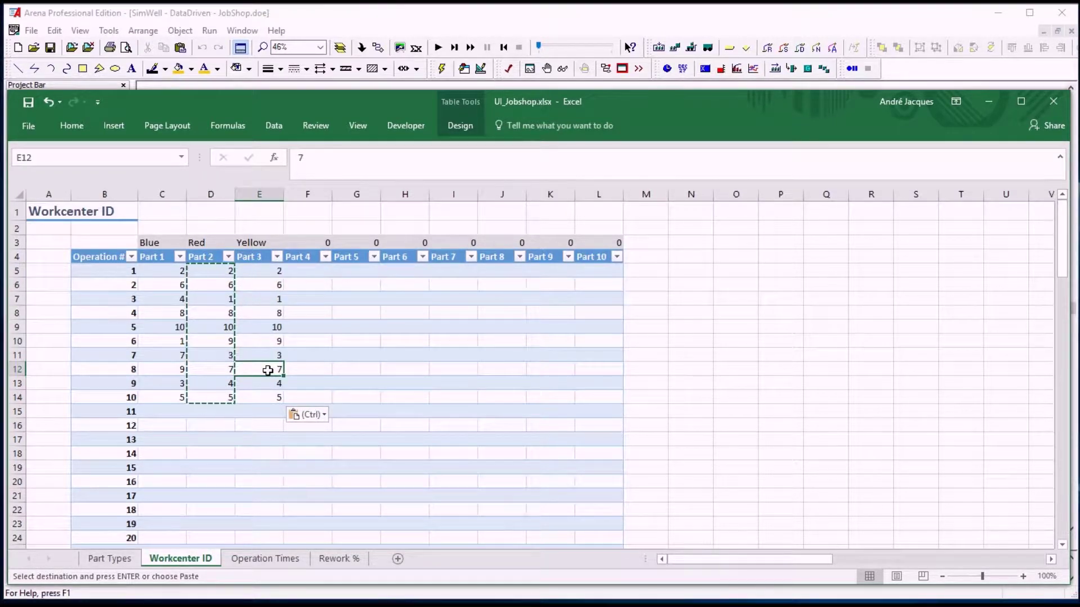
{"action": "type", "text": "5"}
{"action": "key", "text": "Up"}
{"action": "key", "text": "Up"}
{"action": "key", "text": "Up"}
{"action": "type", "text": "8"}
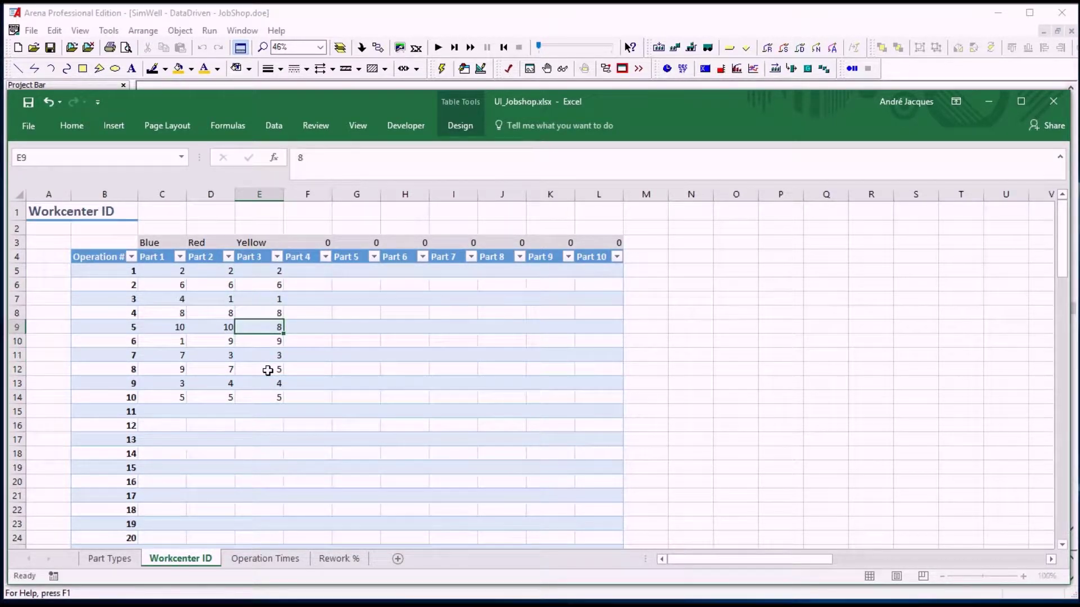
{"action": "key", "text": "Down"}
{"action": "key", "text": "Down"}
{"action": "key", "text": "Down"}
{"action": "key", "text": "Down"}
{"action": "key", "text": "Down"}
{"action": "key", "text": "Down"}
Add workcenters 10, 1 and 4 as operations 11–13 and set operation 4 to workcenter 7.
{"action": "type", "text": "10"}
{"action": "key", "text": "Return"}
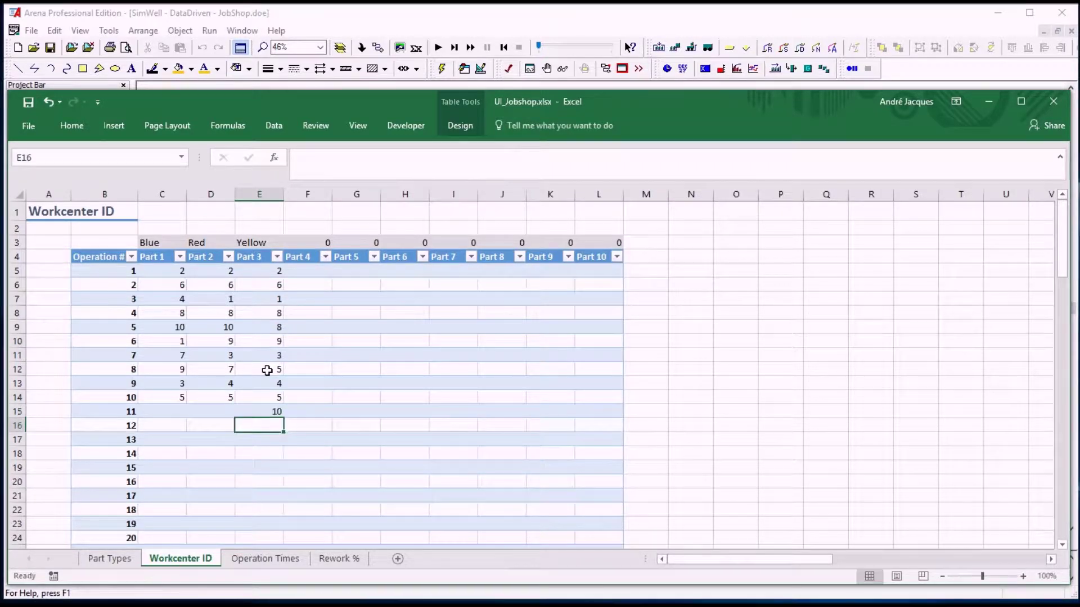
{"action": "type", "text": "1"}
{"action": "key", "text": "Return"}
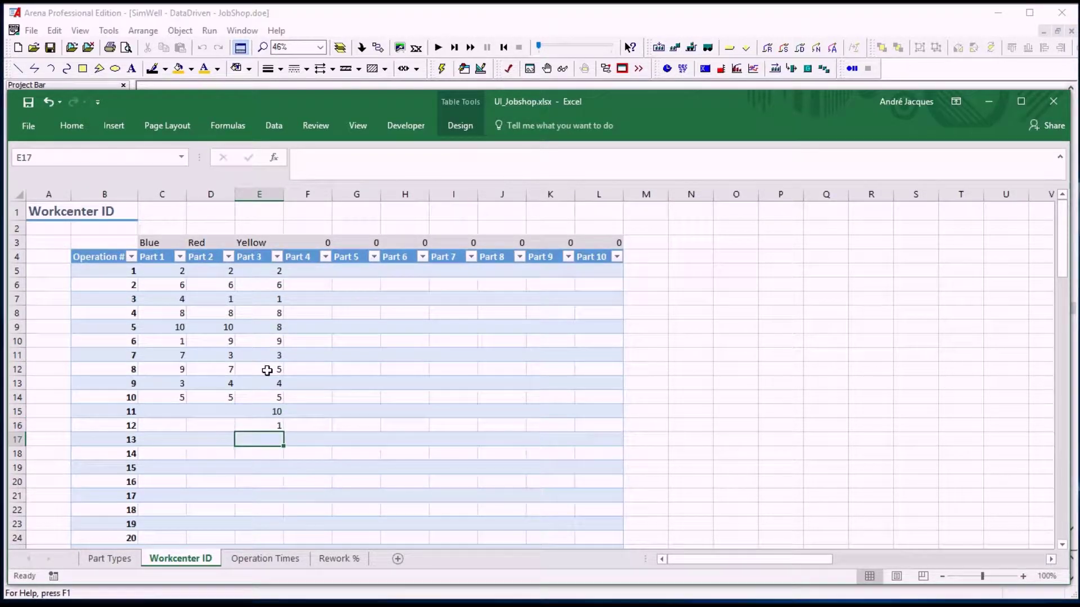
{"action": "type", "text": "4"}
{"action": "key", "text": "Return"}
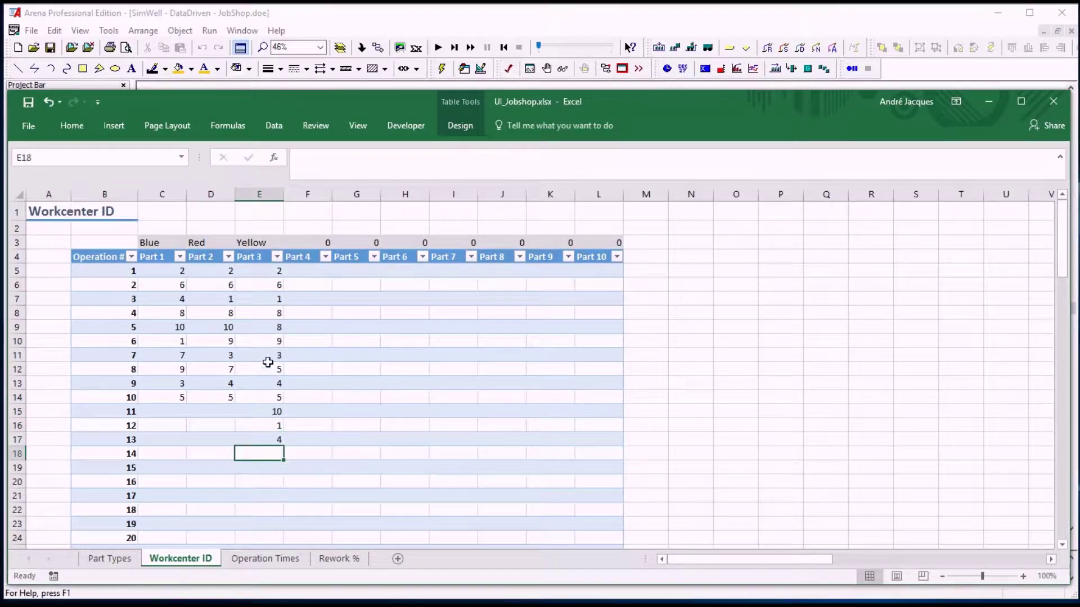
{"action": "left_click", "coordinate": [268, 313]}
{"action": "type", "text": "7"}
{"action": "key", "text": "Return"}
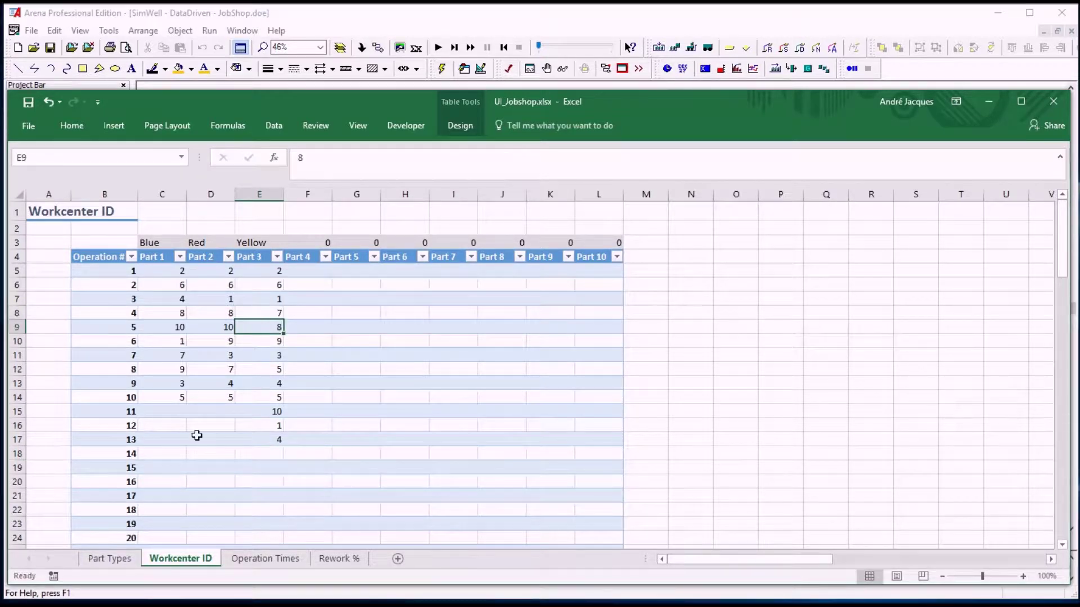
{"action": "left_click", "coordinate": [254, 559]}
Copy Part 2's operation time distributions into Part 3's column.
{"action": "left_click_drag", "start_coordinate": [257, 226], "coordinate": [265, 350]}
{"action": "key", "text": "ctrl+c"}
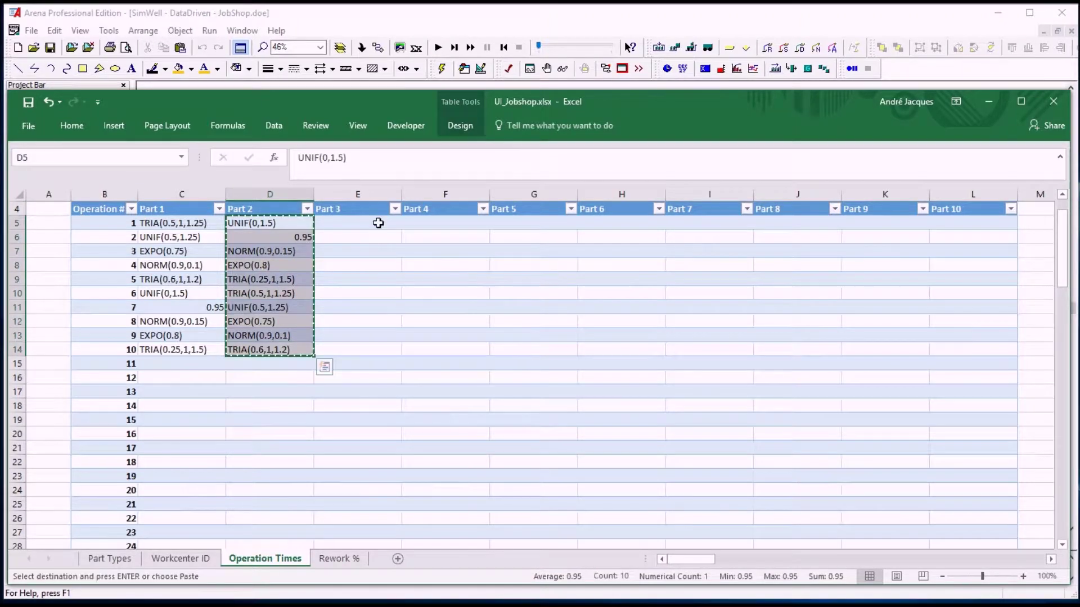
{"action": "left_click", "coordinate": [376, 223]}
{"action": "key", "text": "ctrl+v"}
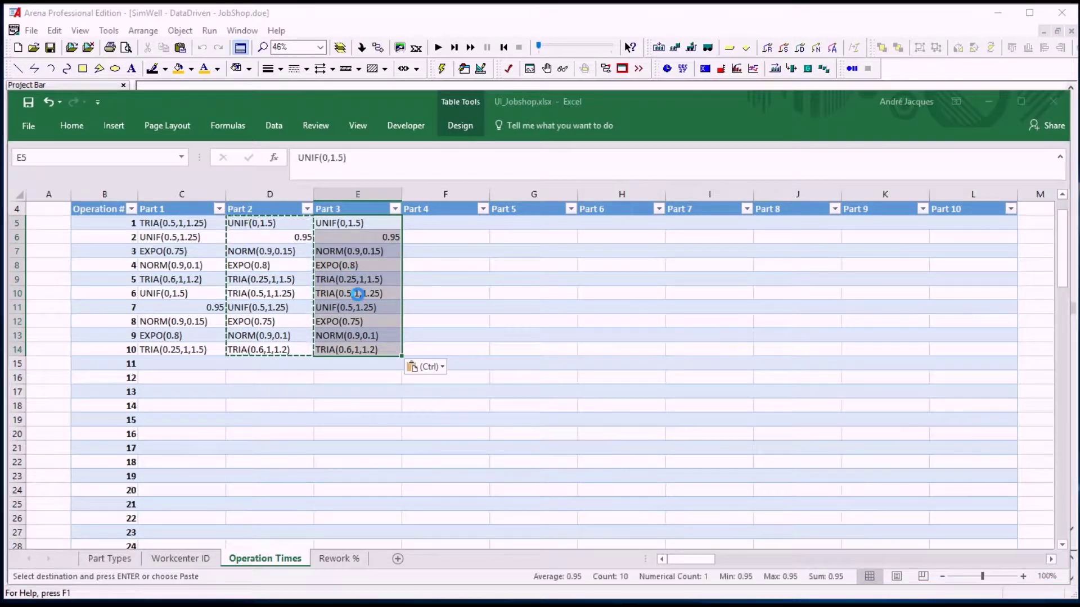
Reuse Part 3's operation 5–7 times as its operations 11–13.
{"action": "left_click_drag", "start_coordinate": [356, 280], "coordinate": [355, 306]}
{"action": "key", "text": "ctrl+c"}
{"action": "left_click", "coordinate": [357, 359]}
{"action": "key", "text": "ctrl+v"}
{"action": "key", "text": "Up"}
{"action": "key", "text": "Up"}
{"action": "key", "text": "Up"}
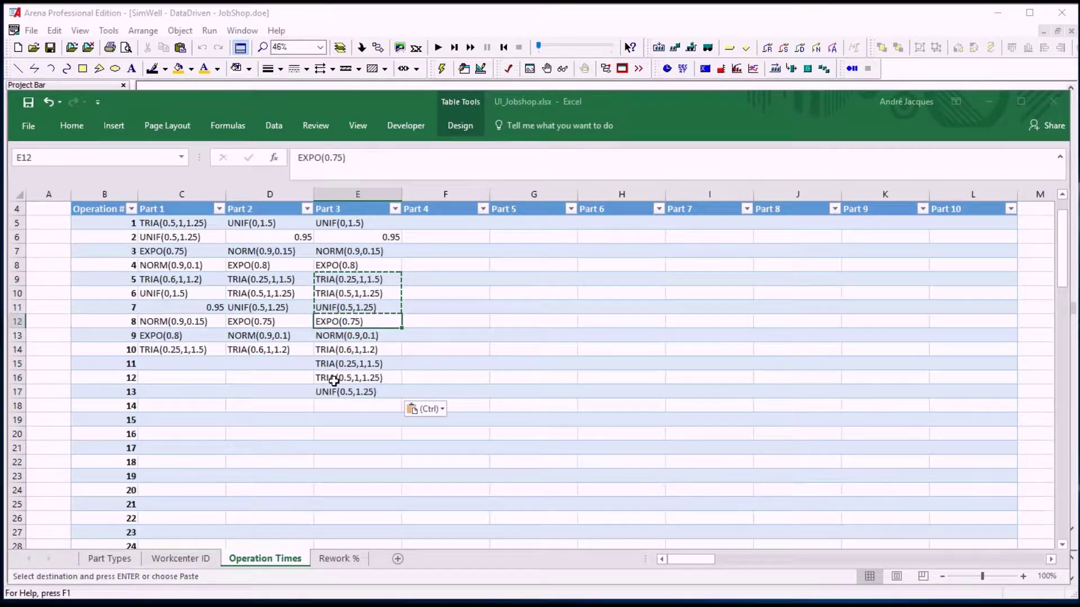
{"action": "left_click", "coordinate": [186, 559]}
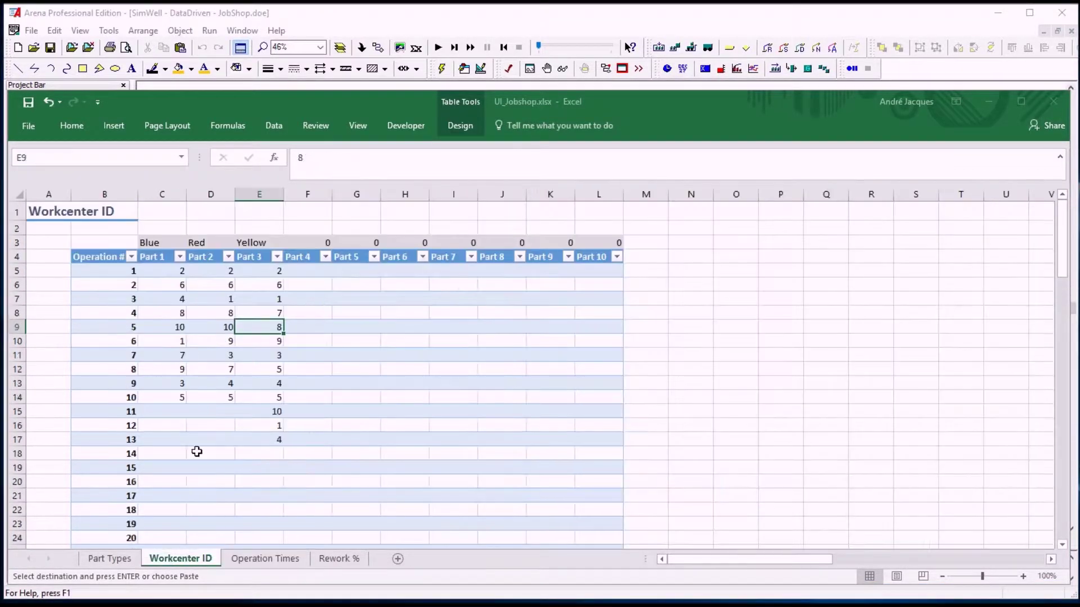
Copy Part 2's rework percentages into Part 3's column on the Rework % sheet.
{"action": "left_click", "coordinate": [340, 559]}
{"action": "left_click_drag", "start_coordinate": [220, 241], "coordinate": [224, 364]}
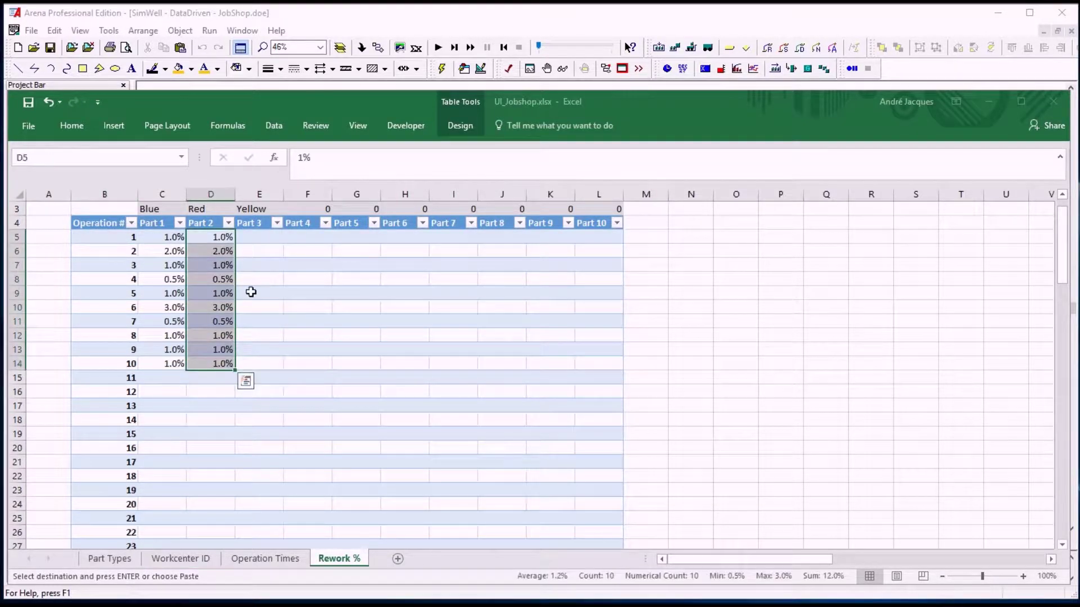
{"action": "key", "text": "ctrl+c"}
{"action": "left_click", "coordinate": [260, 238]}
{"action": "key", "text": "ctrl+v"}
Enter 2% rework for Part 3's operations 11–13.
{"action": "left_click", "coordinate": [262, 378]}
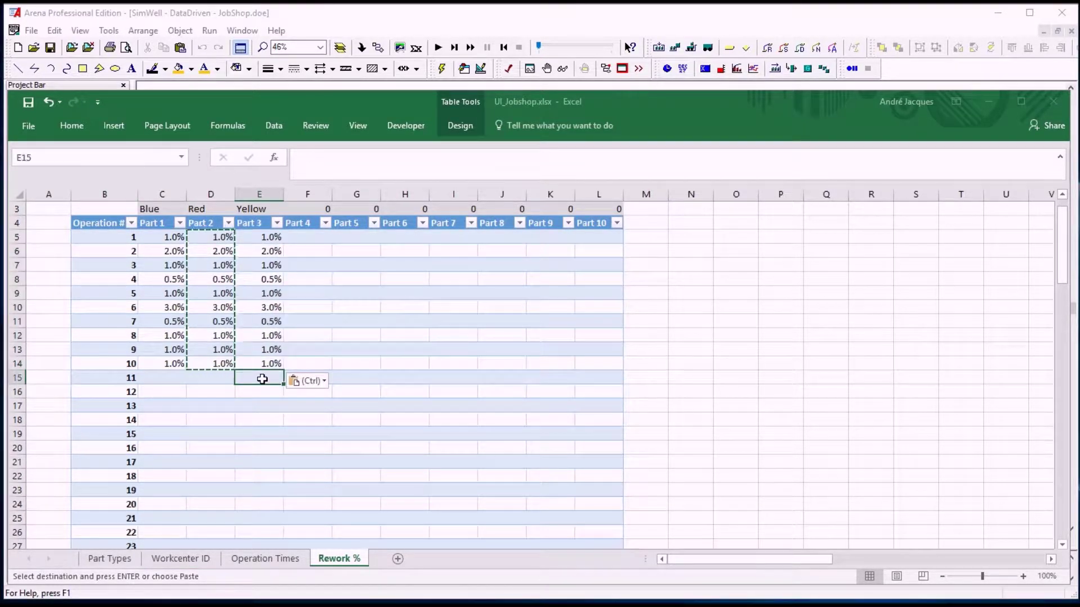
{"action": "type", "text": "2%"}
{"action": "key", "text": "Return"}
{"action": "type", "text": "2%"}
{"action": "key", "text": "Return"}
{"action": "type", "text": "2%"}
{"action": "key", "text": "Return"}
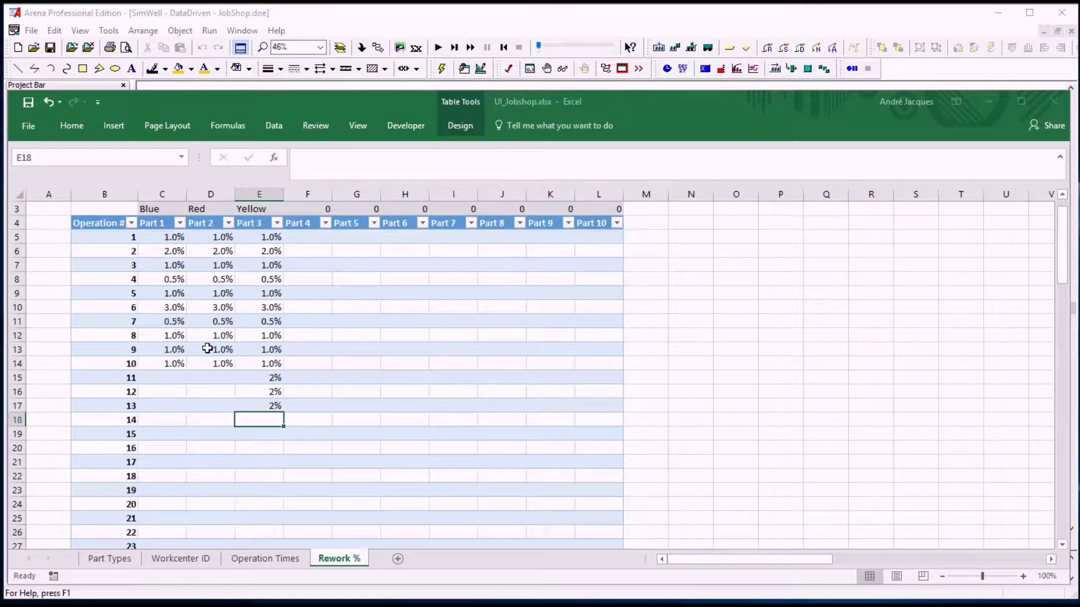
{"action": "left_click", "coordinate": [264, 325]}
{"action": "scroll", "coordinate": [276, 382], "scroll_direction": "up", "scroll_amount": 1}
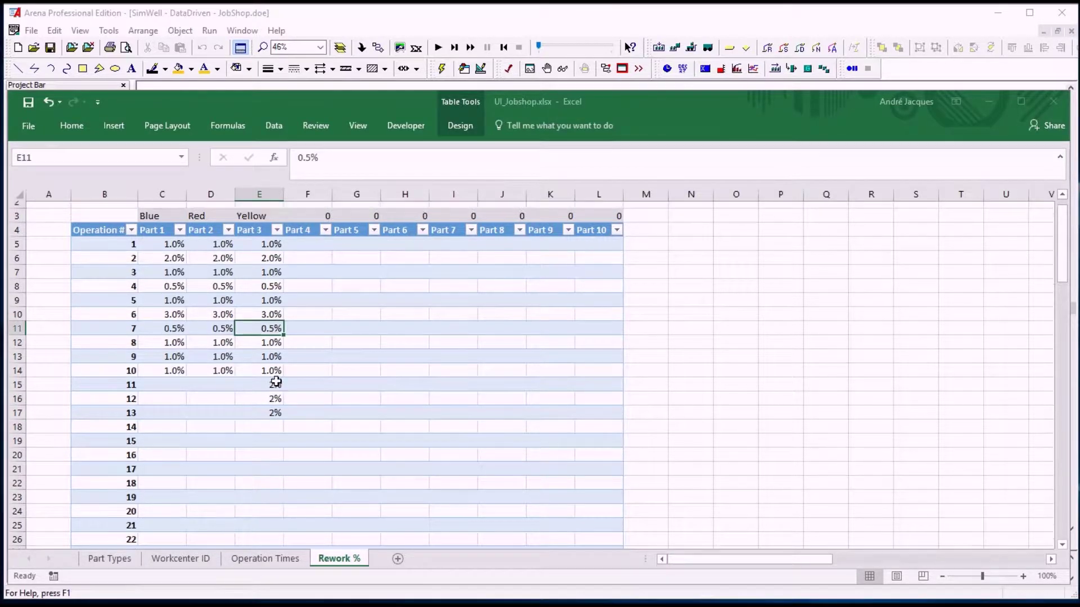
Review the Operation Times, Workcenter ID and Part Types sheets, then return to Arena.
{"action": "left_click", "coordinate": [265, 558]}
{"action": "left_click", "coordinate": [180, 558]}
{"action": "left_click", "coordinate": [110, 560]}
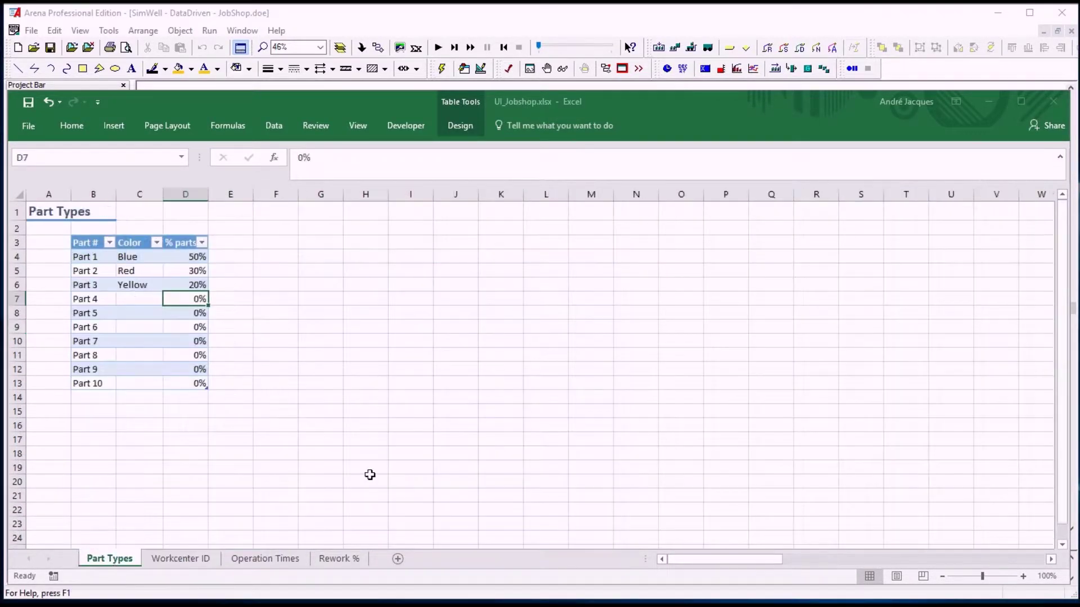
{"action": "left_click", "coordinate": [438, 15]}
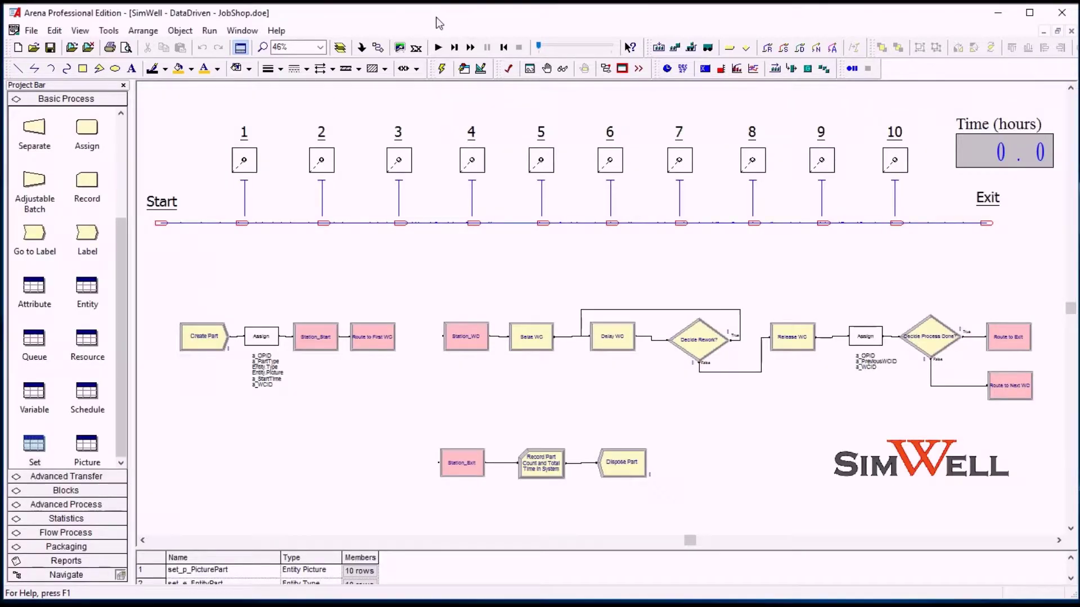
Start the job-shop simulation and speed up the animation.
{"action": "left_click", "coordinate": [438, 49]}
{"action": "left_click", "coordinate": [438, 48]}
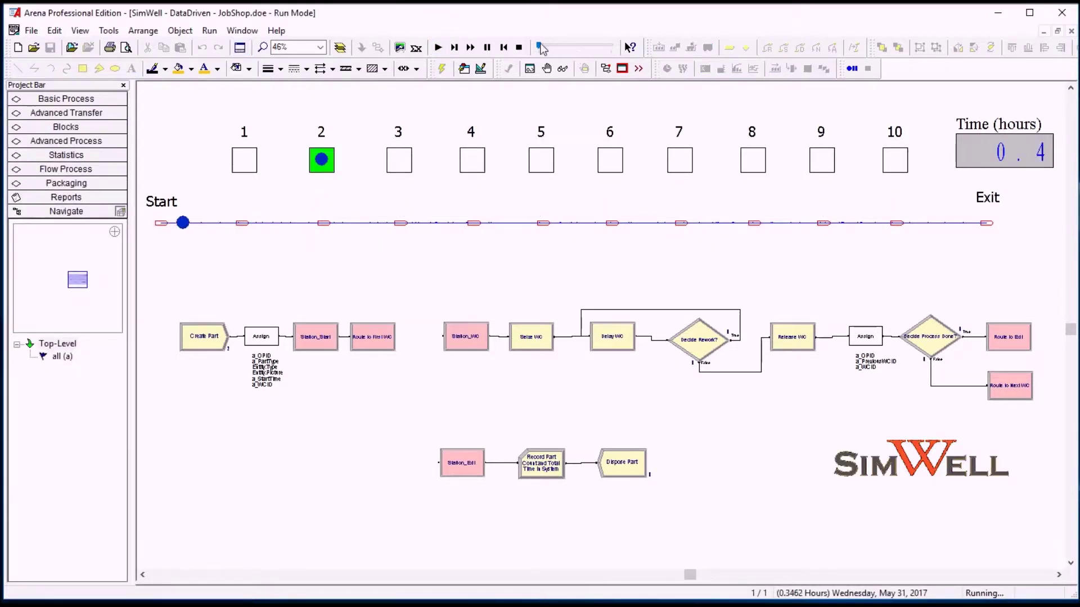
{"action": "left_click_drag", "start_coordinate": [543, 42], "coordinate": [548, 42]}
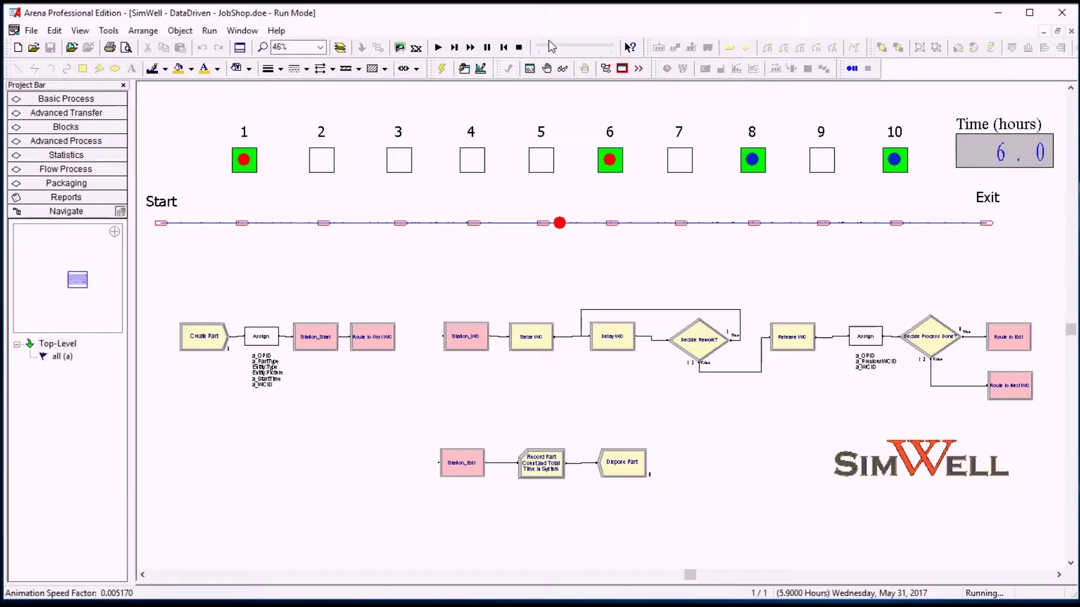
{"action": "left_click_drag", "start_coordinate": [550, 41], "coordinate": [551, 41]}
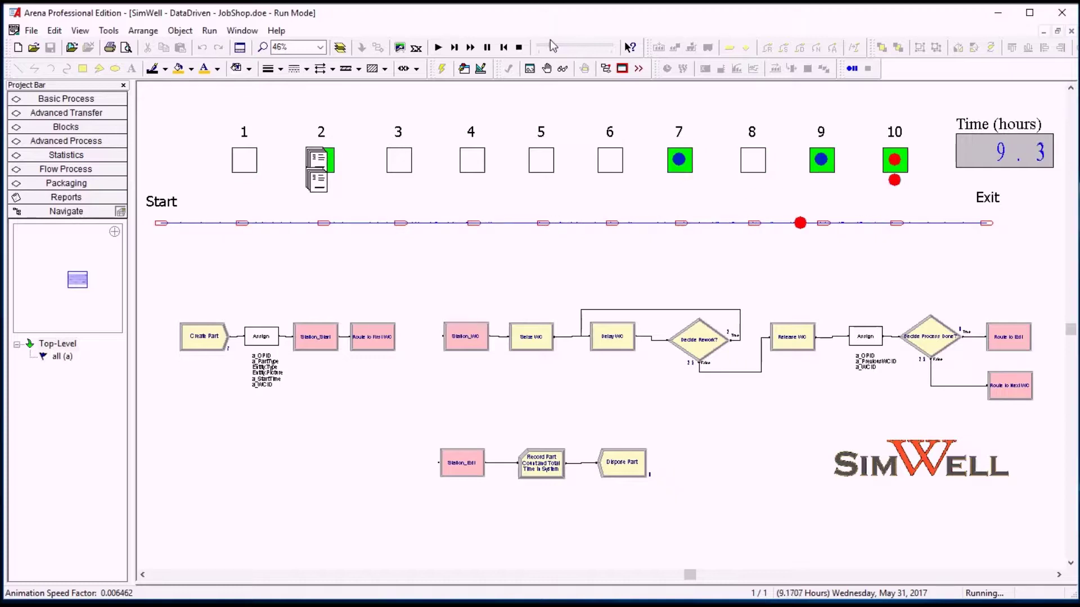
Pause, check the a_PartType attribute of the part at station 6, then stop the run.
{"action": "left_click", "coordinate": [487, 47]}
{"action": "mouse_move", "coordinate": [605, 166]}
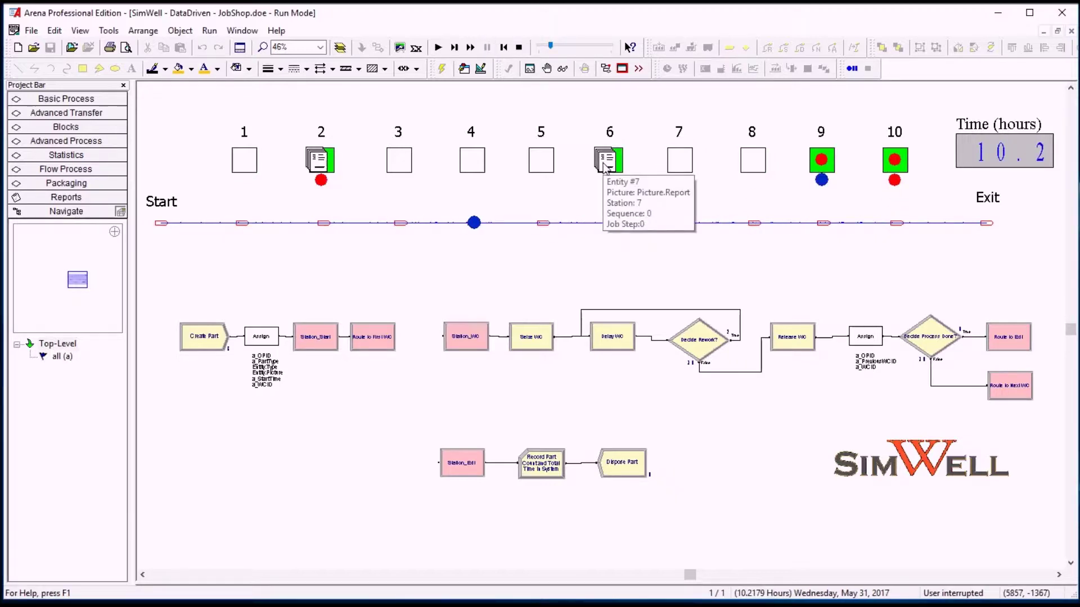
{"action": "double_click", "coordinate": [605, 166]}
{"action": "double_click", "coordinate": [440, 366]}
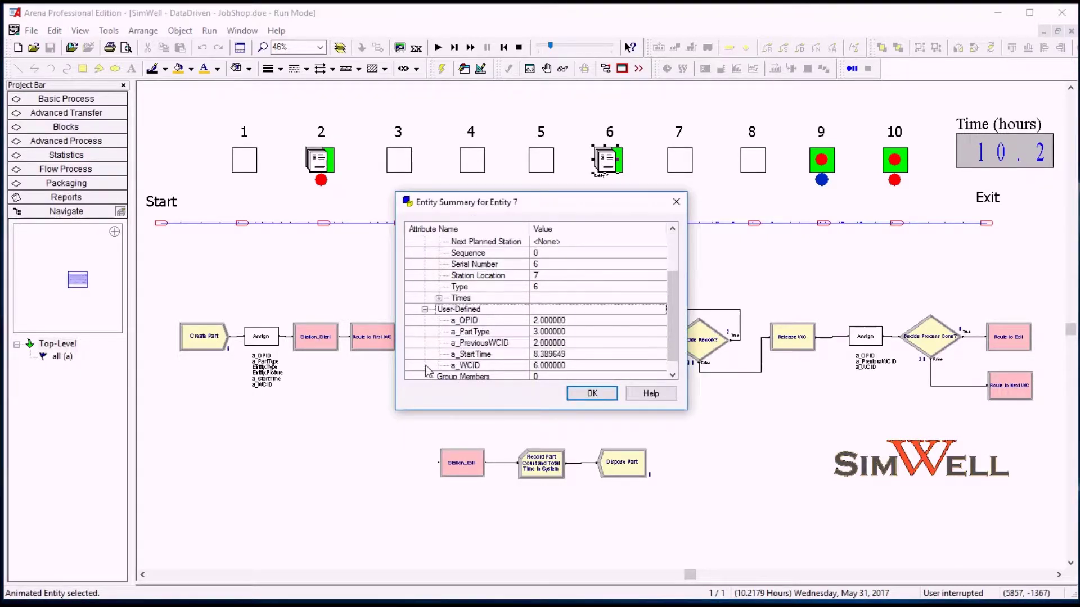
{"action": "left_click", "coordinate": [519, 335]}
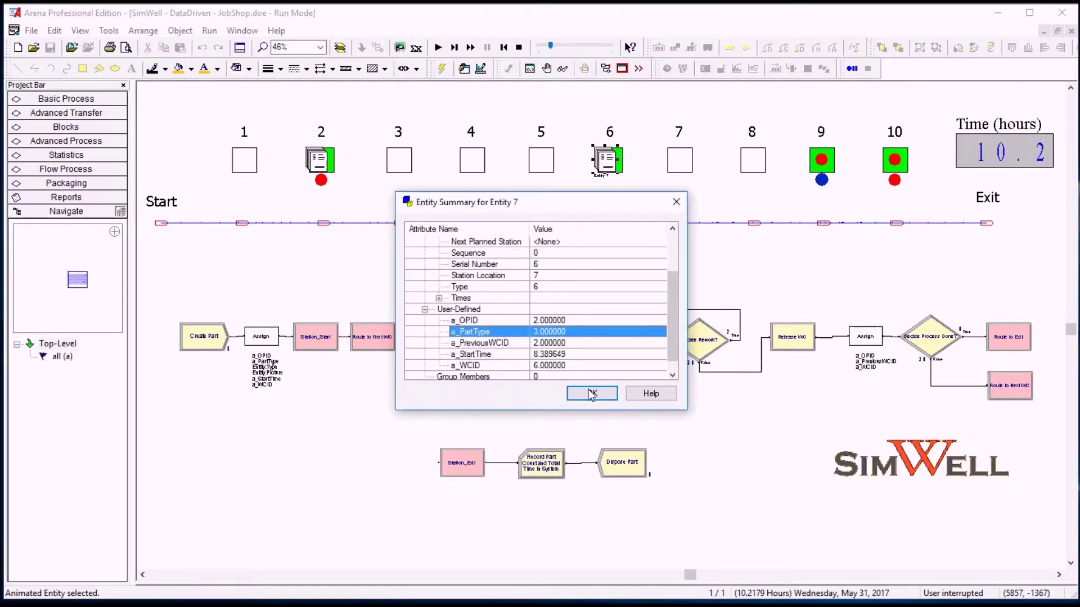
{"action": "left_click", "coordinate": [591, 393]}
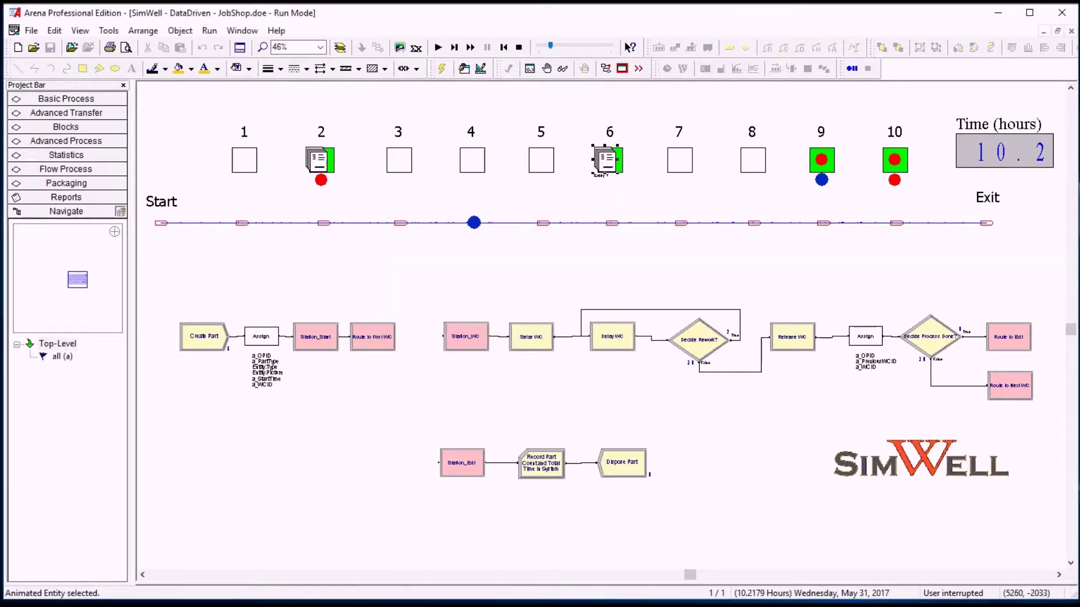
{"action": "left_click", "coordinate": [519, 47]}
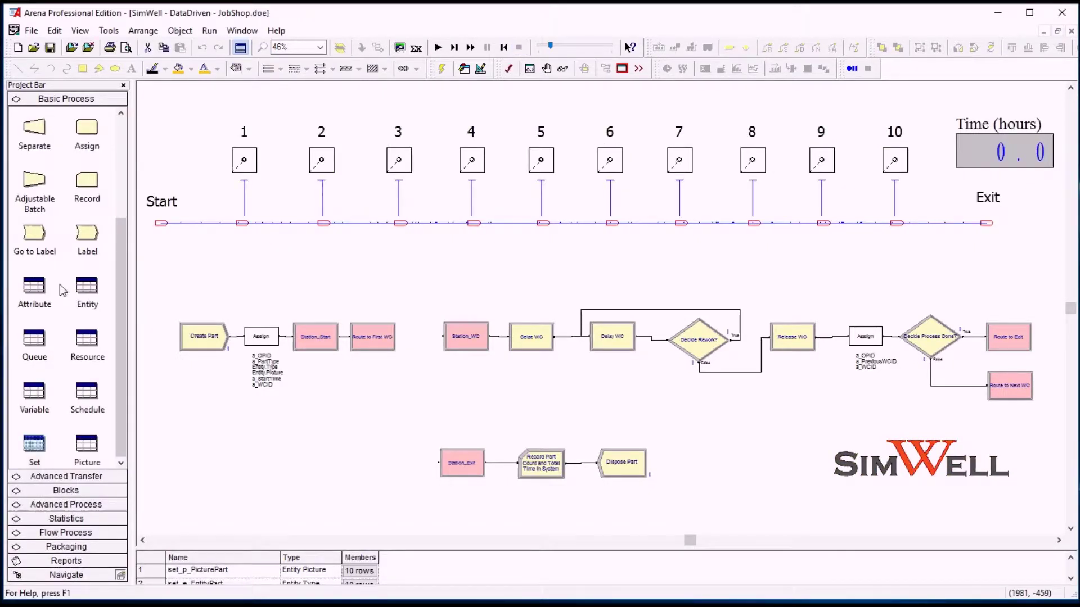
Add a fourth row Picture.Yellow Ball in the Picture module.
{"action": "left_click", "coordinate": [84, 447]}
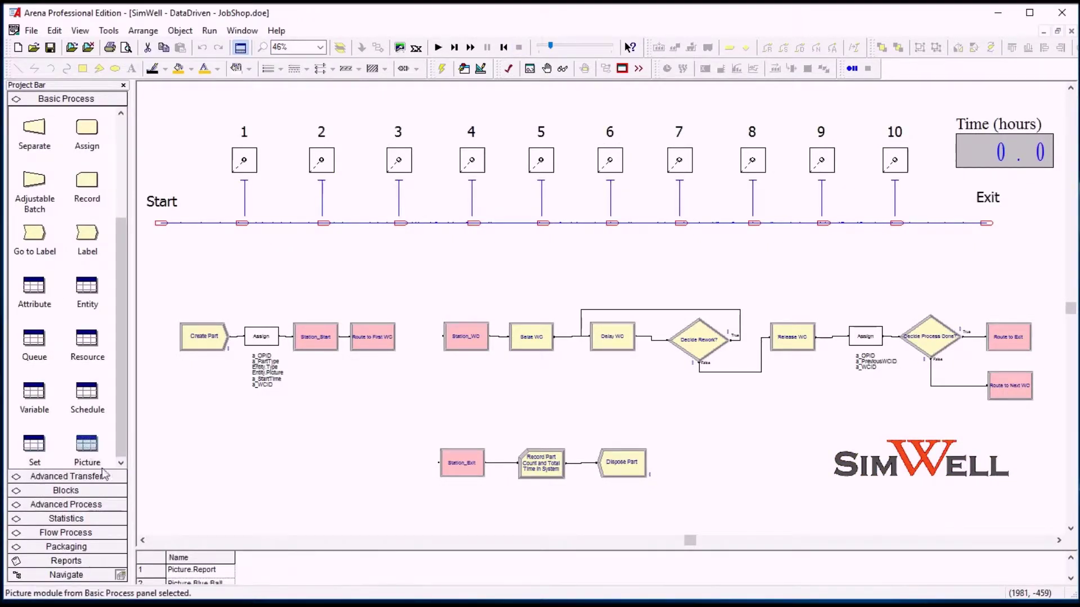
{"action": "left_click", "coordinate": [216, 551]}
{"action": "double_click", "coordinate": [203, 566]}
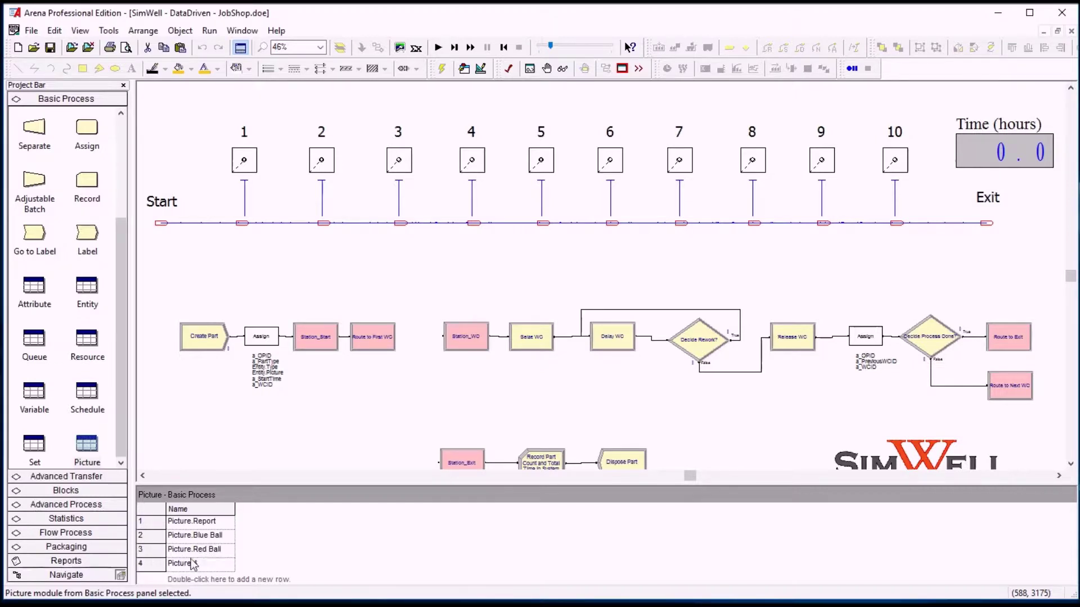
{"action": "left_click", "coordinate": [228, 565]}
{"action": "scroll", "coordinate": [197, 587], "scroll_direction": "down", "scroll_amount": 5}
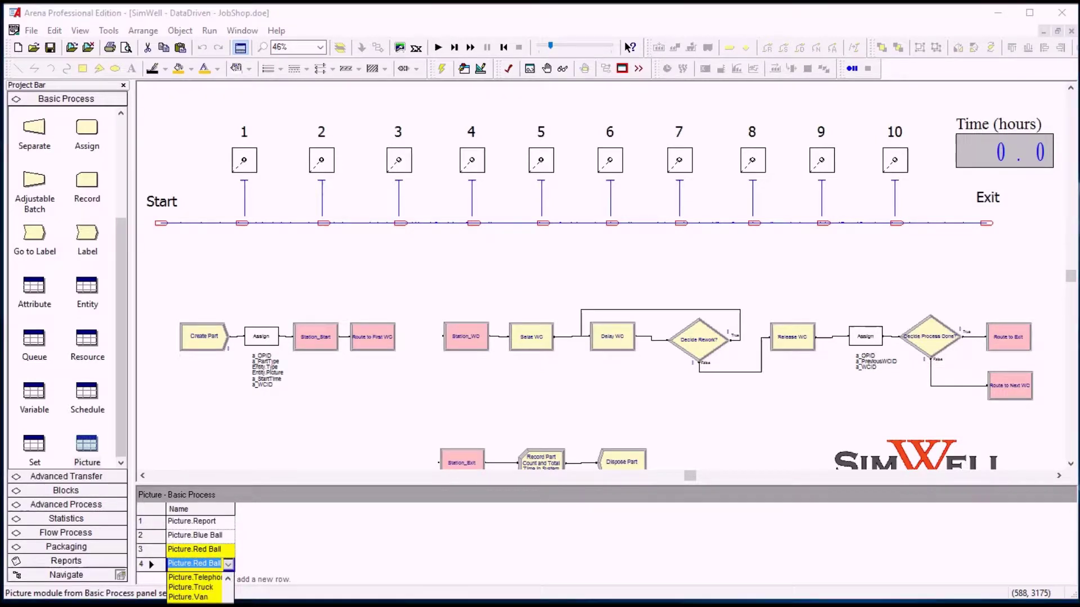
{"action": "left_click", "coordinate": [194, 598]}
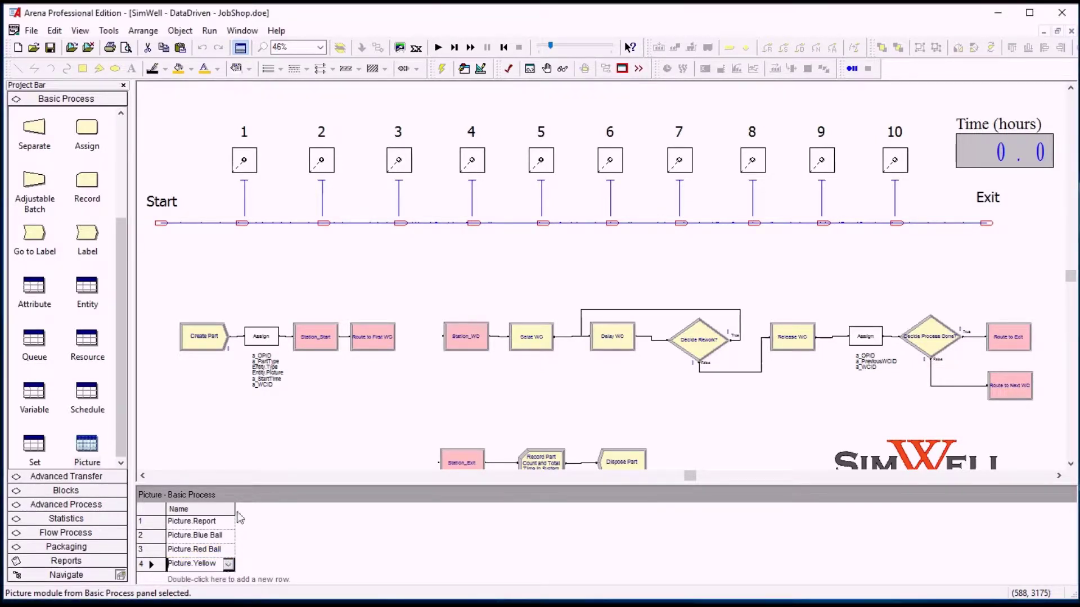
{"action": "left_click_drag", "start_coordinate": [235, 509], "coordinate": [269, 510]}
{"action": "left_click", "coordinate": [234, 565]}
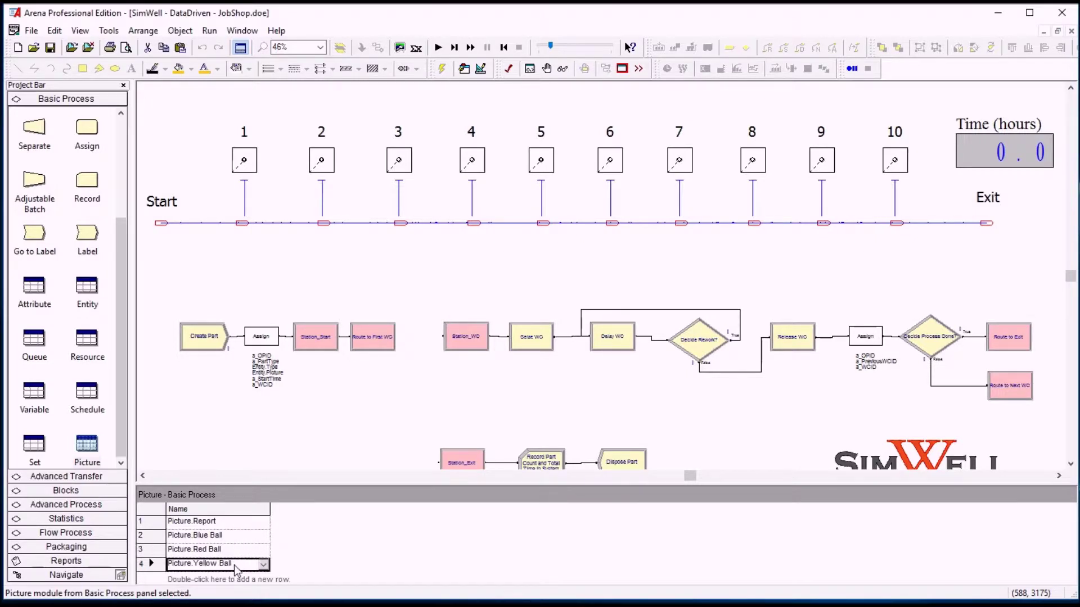
Make Picture.Yellow Ball the third member of set_p_PicturePart.
{"action": "left_click", "coordinate": [34, 447]}
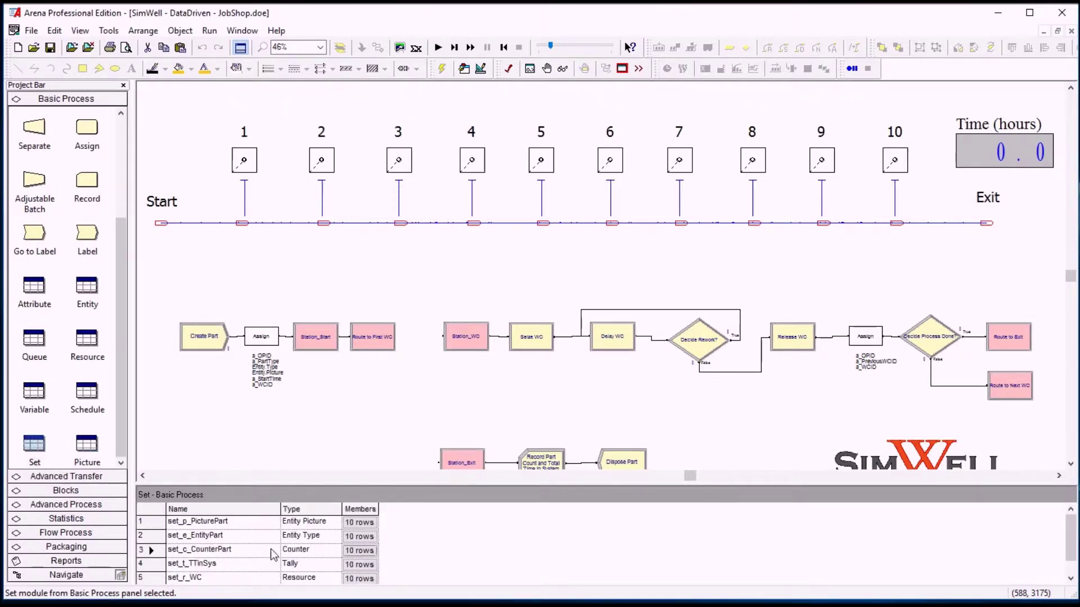
{"action": "left_click", "coordinate": [360, 522]}
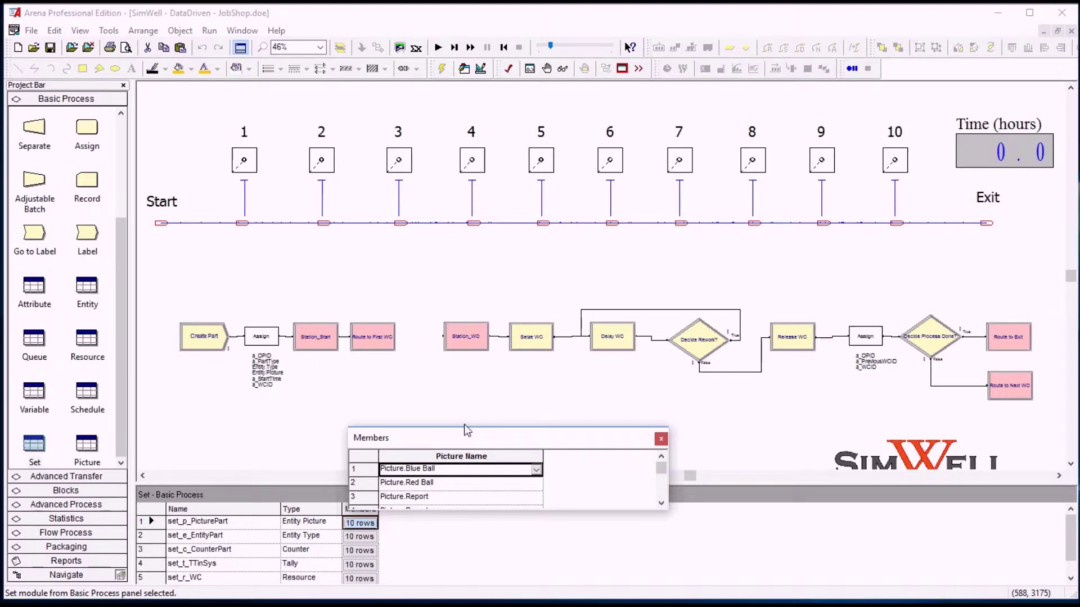
{"action": "left_click_drag", "start_coordinate": [463, 425], "coordinate": [464, 362]}
{"action": "left_click", "coordinate": [427, 430]}
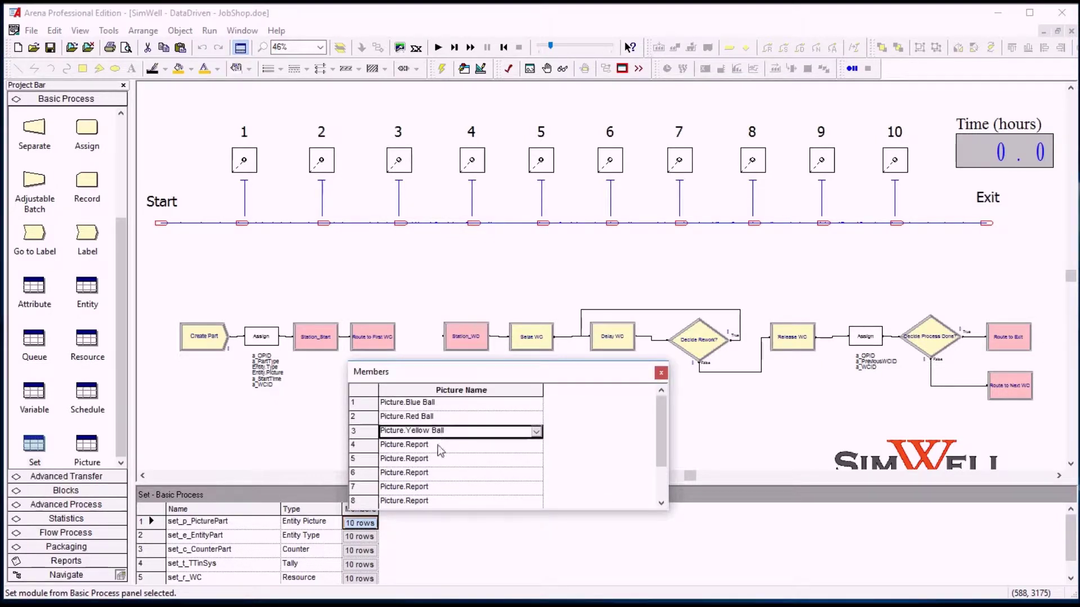
{"action": "left_click", "coordinate": [660, 374]}
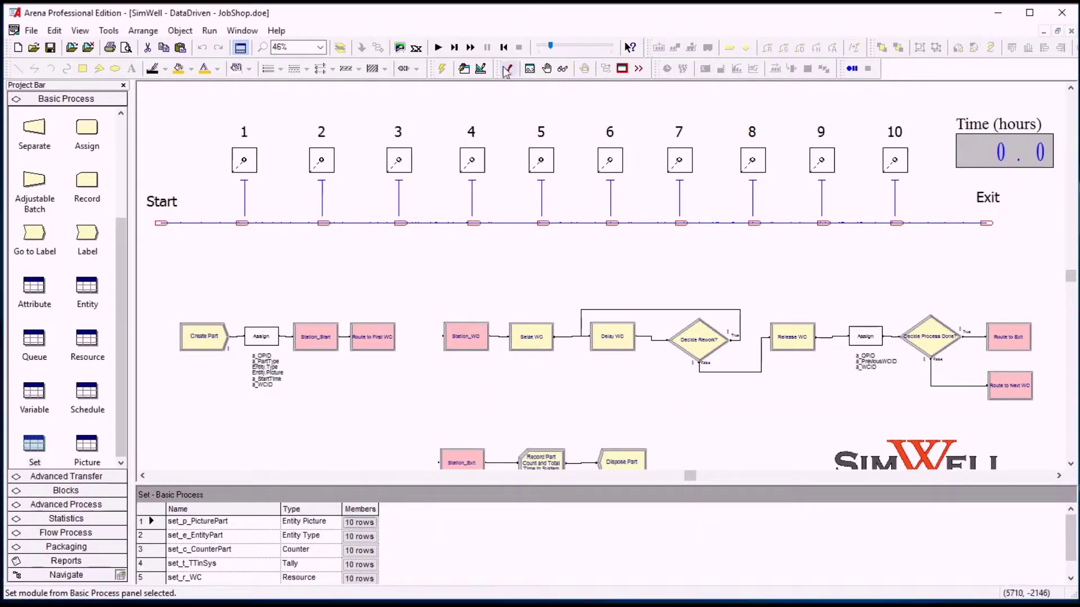
Rerun the simulation at a faster animation speed and pause it.
{"action": "left_click", "coordinate": [438, 47]}
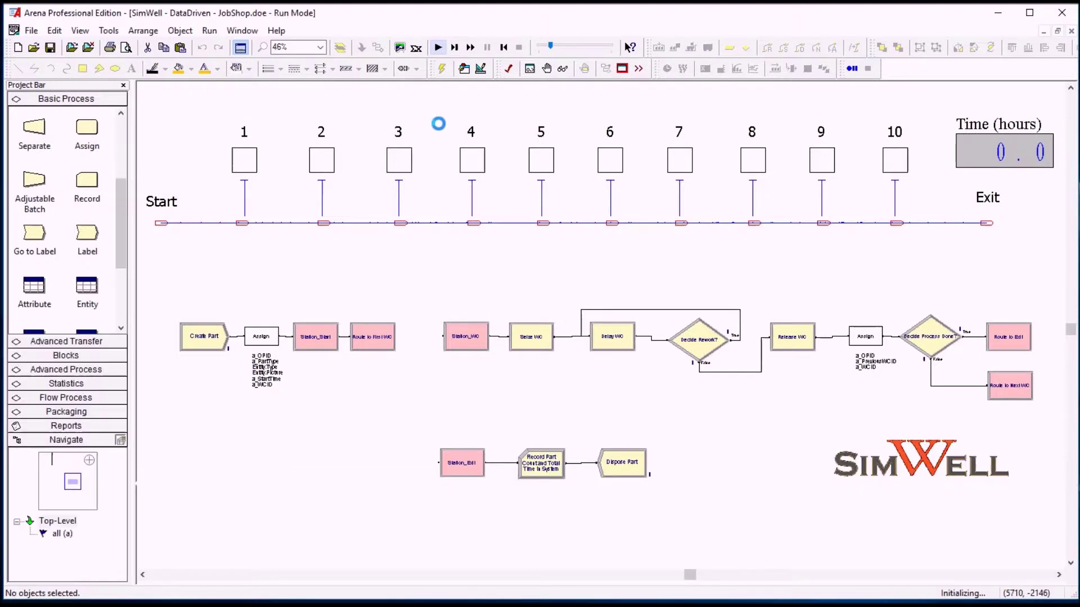
{"action": "mouse_move", "coordinate": [550, 49]}
{"action": "left_mouse_down"}
{"action": "mouse_move", "coordinate": [540, 46]}
{"action": "mouse_move", "coordinate": [551, 48]}
{"action": "left_mouse_up"}
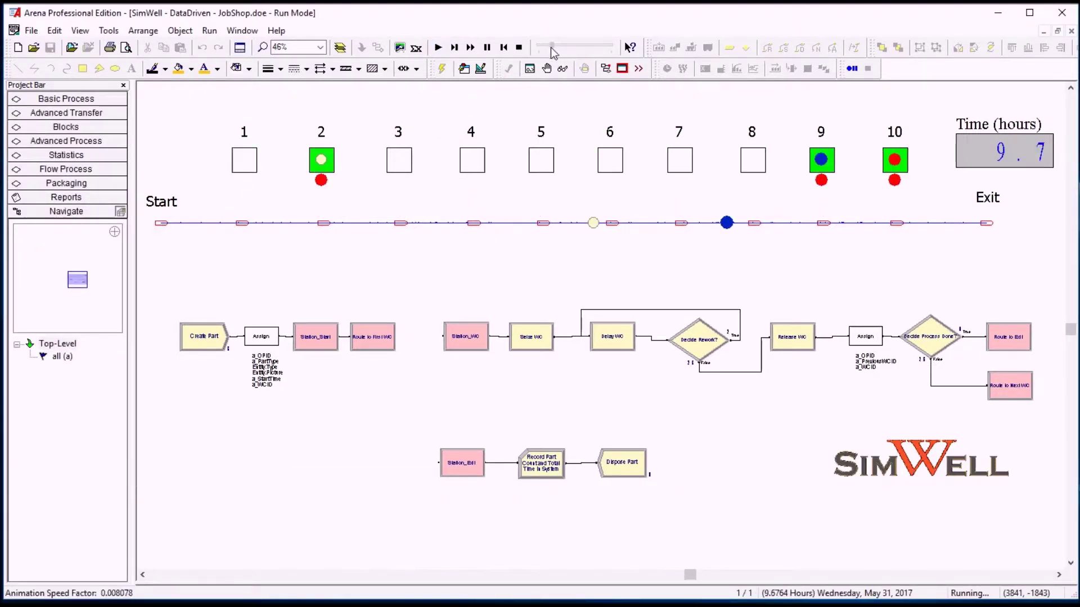
{"action": "left_click", "coordinate": [487, 47]}
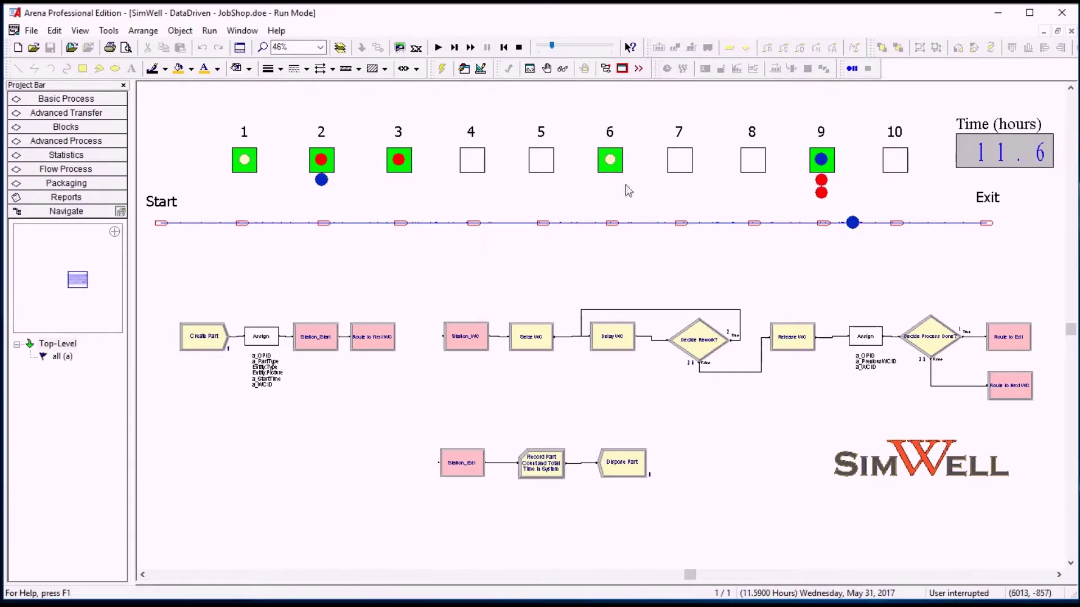
Confirm the yellow part at station 6 has a_PartType 3, then resume the run.
{"action": "double_click", "coordinate": [610, 162]}
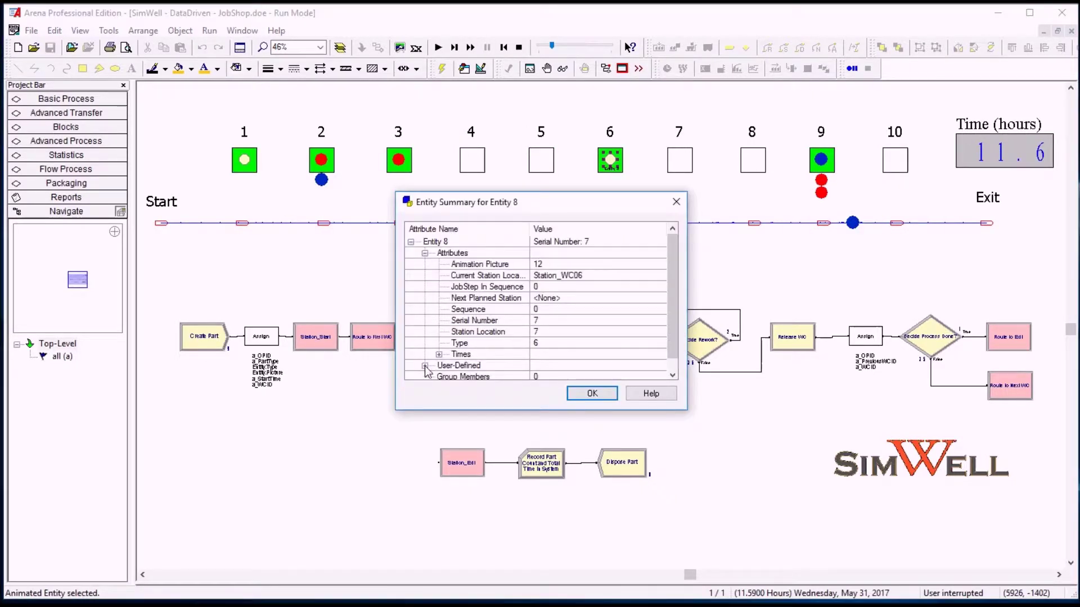
{"action": "left_click", "coordinate": [425, 366]}
{"action": "left_click", "coordinate": [551, 334]}
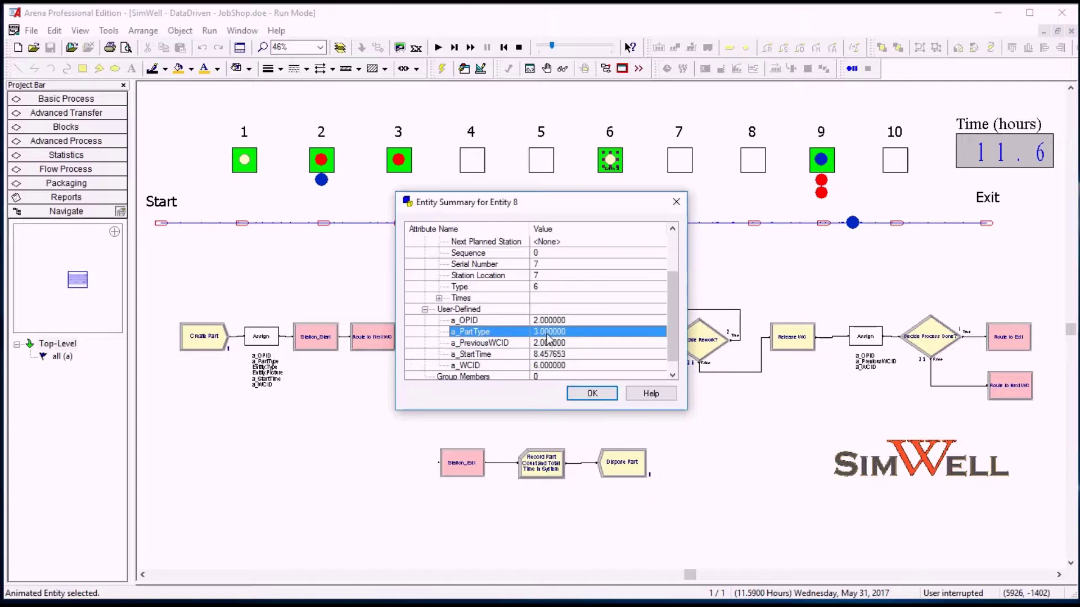
{"action": "left_click", "coordinate": [576, 394]}
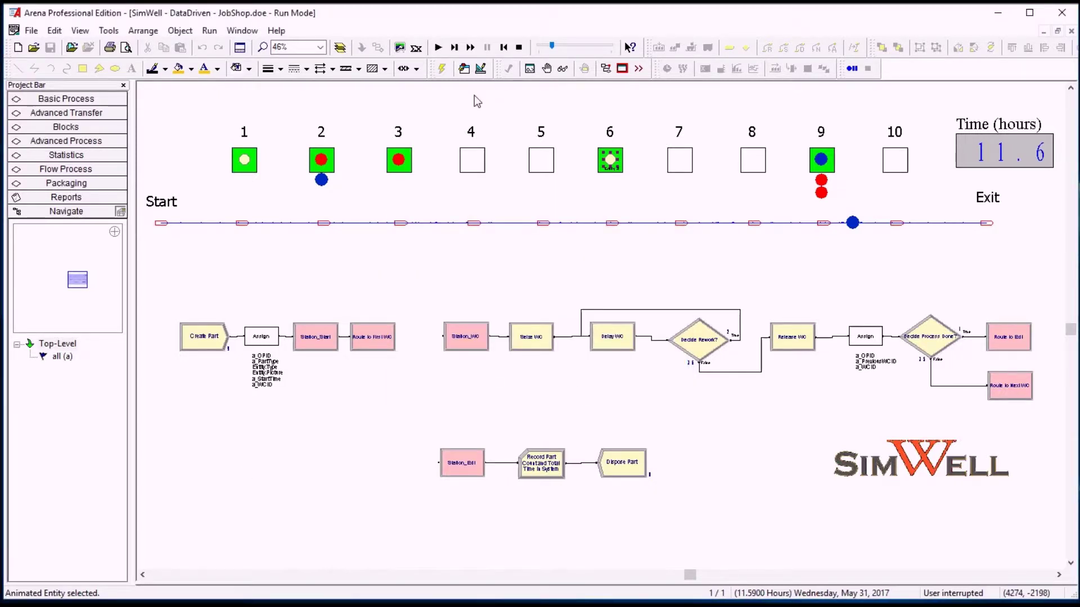
{"action": "left_click", "coordinate": [438, 48]}
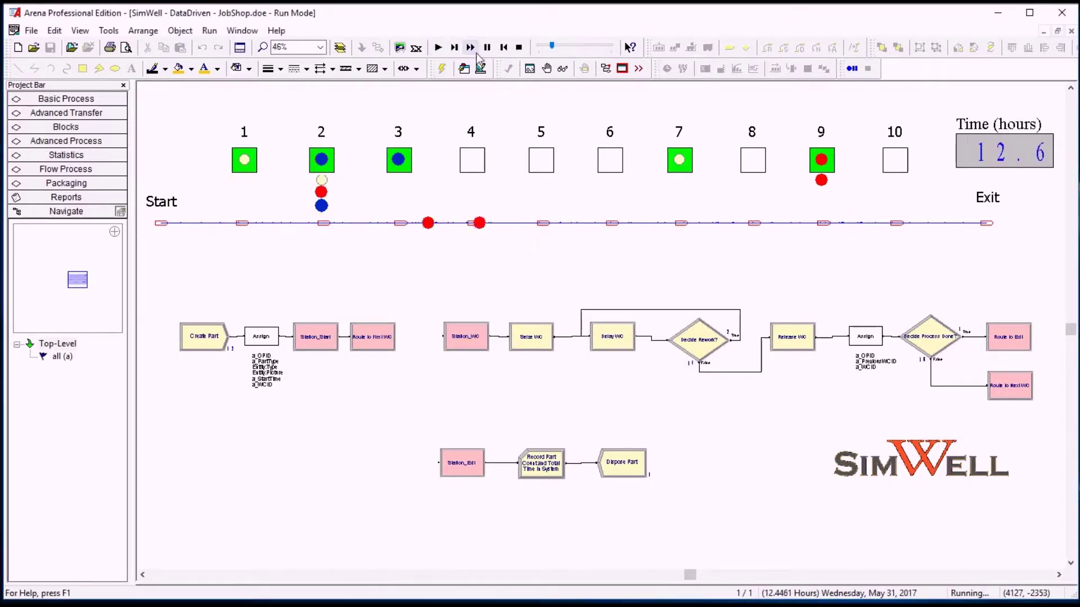